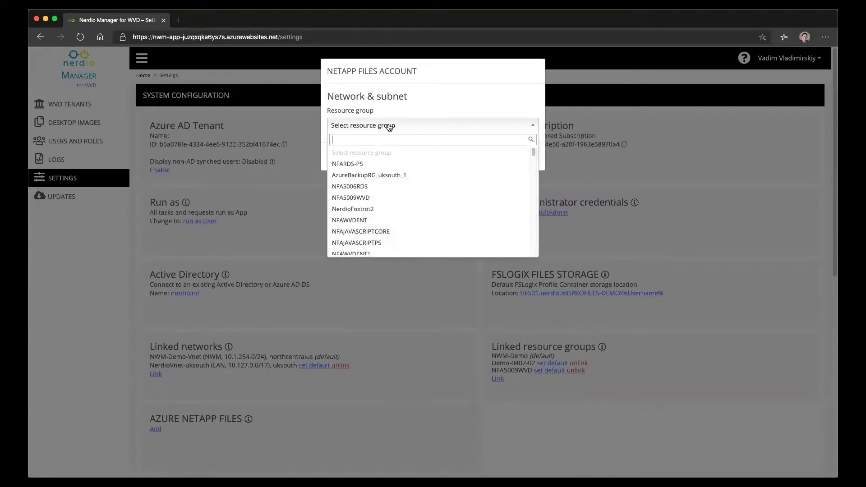
Step: Choose resource group CoreHartLLC, network NerdioVnet and subnet ANFSubnet (10.125.251.0/24) for the NetApp Files account, and continue to the account properties
{"action": "type", "text": "core"}
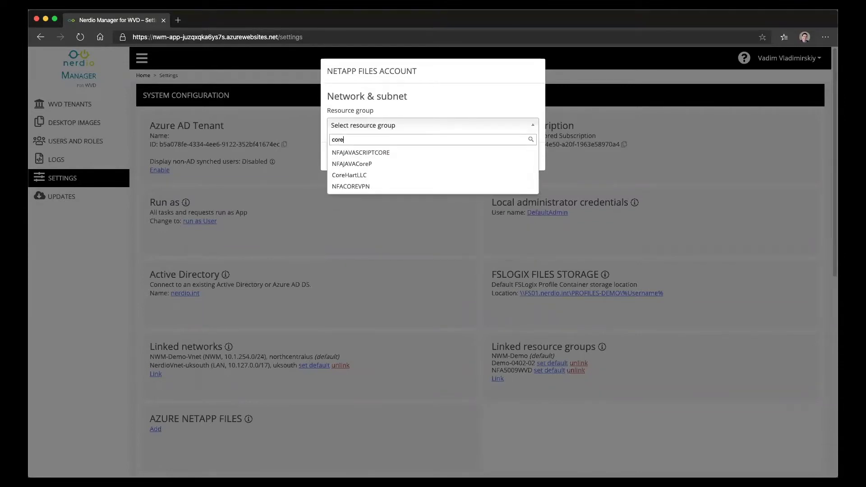
{"action": "left_click", "coordinate": [371, 175]}
{"action": "left_click", "coordinate": [368, 157]}
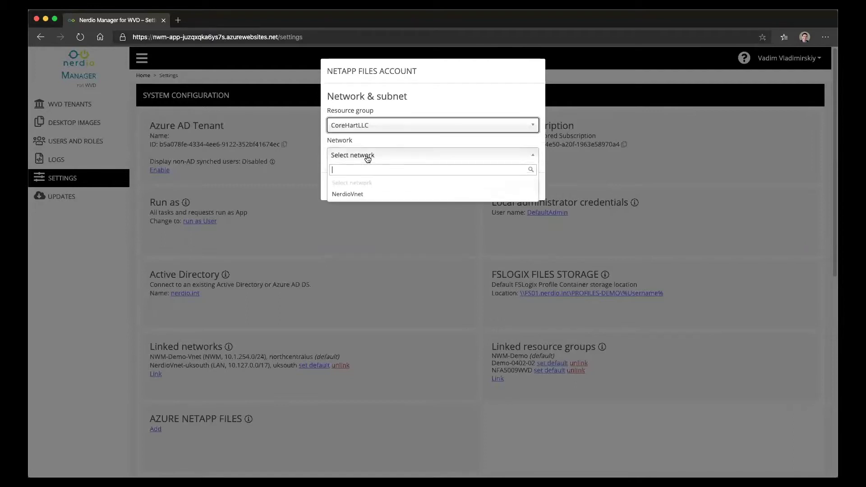
{"action": "left_click", "coordinate": [357, 195]}
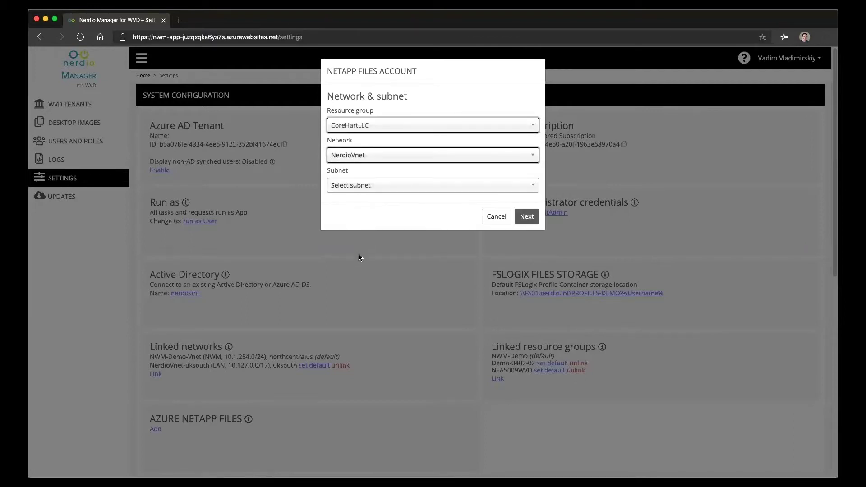
{"action": "left_click", "coordinate": [356, 186]}
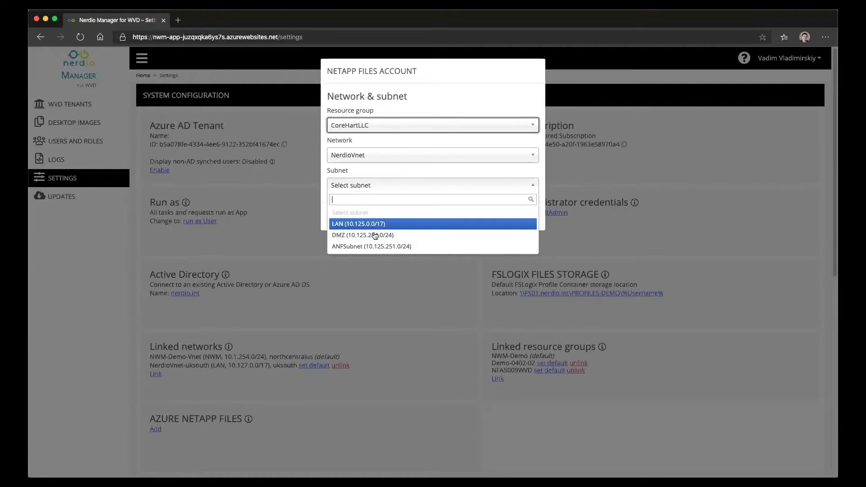
{"action": "left_click", "coordinate": [371, 247]}
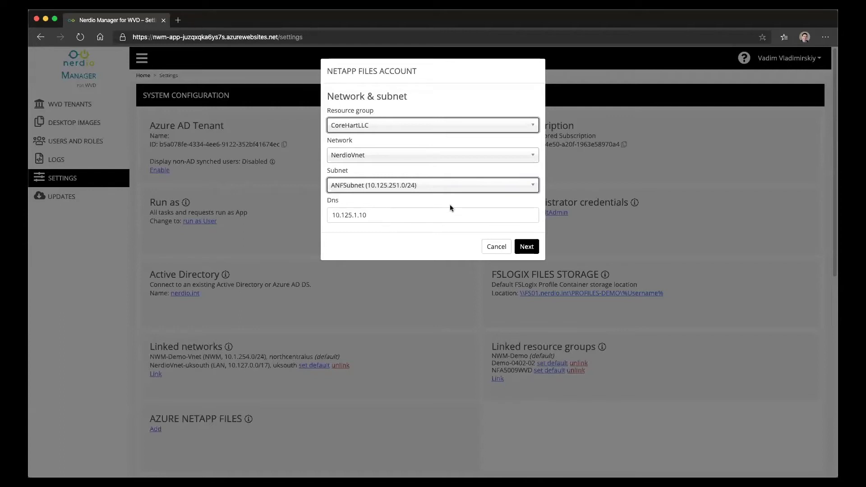
{"action": "left_click", "coordinate": [526, 246]}
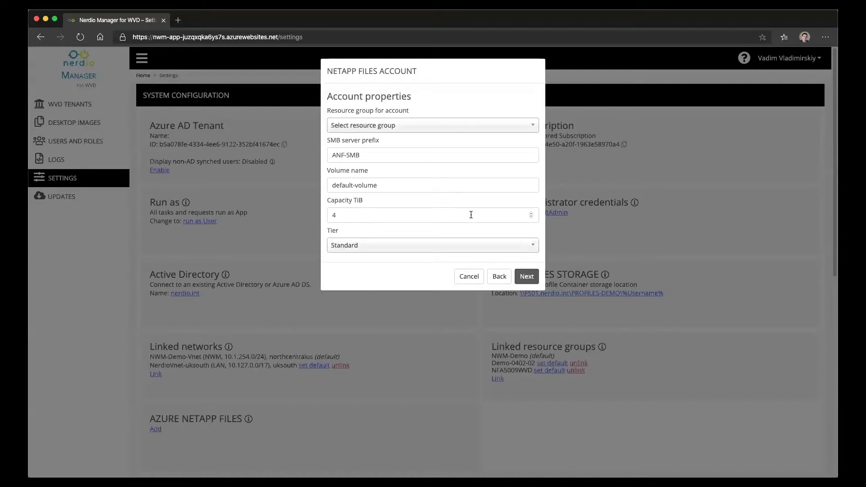
Step: Assign the NetApp Files account to the NWM-Demo resource group and name its volume fslogixprofiles
{"action": "left_click", "coordinate": [386, 129]}
{"action": "type", "text": "demo"}
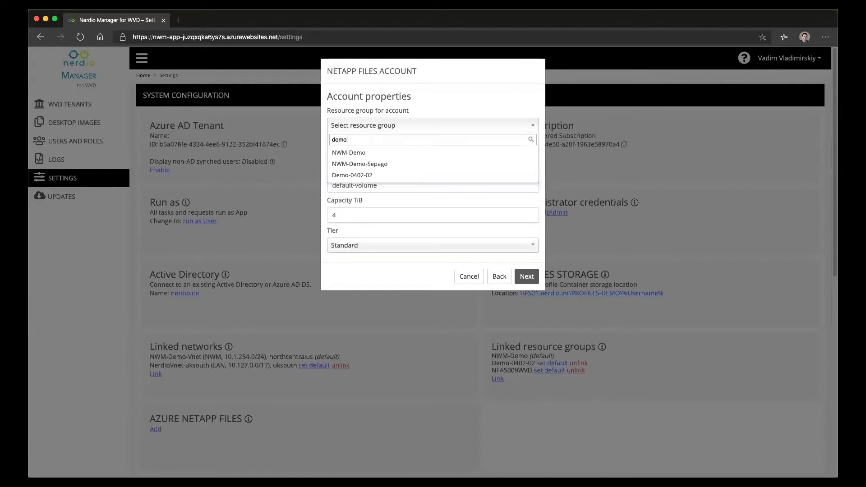
{"action": "left_click", "coordinate": [386, 153]}
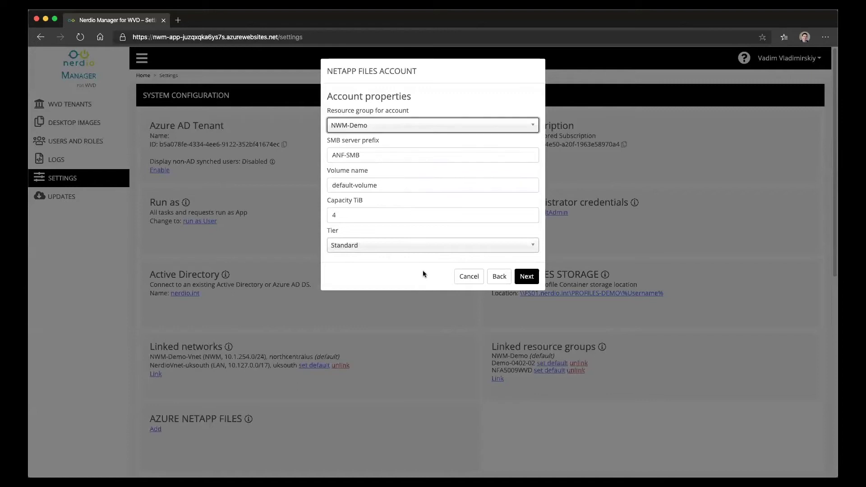
{"action": "left_click", "coordinate": [367, 156]}
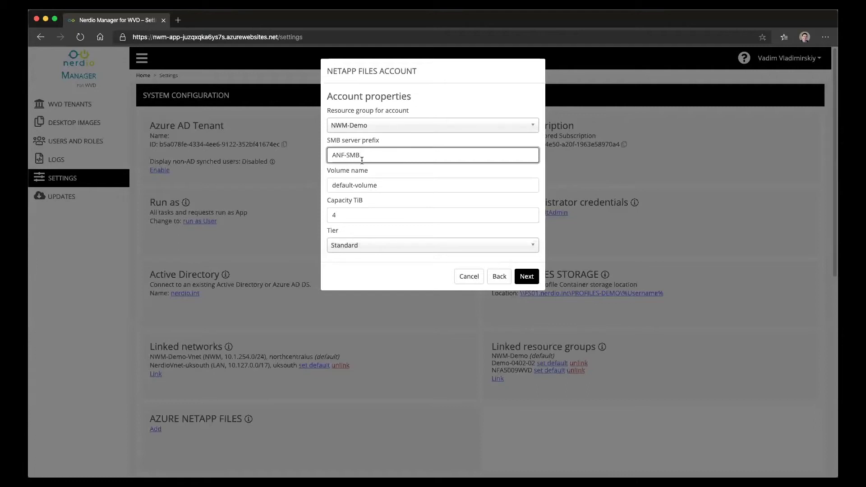
{"action": "key", "text": "Tab"}
{"action": "type", "text": "f"}
{"action": "key", "text": "BackSpace"}
{"action": "type", "text": "fslogix"}
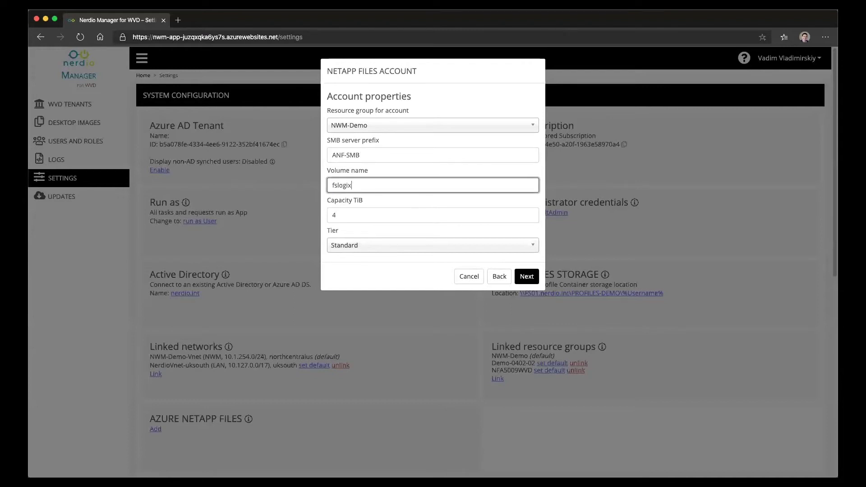
{"action": "type", "text": "profiles"}
Step: Select the Standard tier with a capacity of 4 TiB and submit the NetApp Files account setup
{"action": "double_click", "coordinate": [333, 210]}
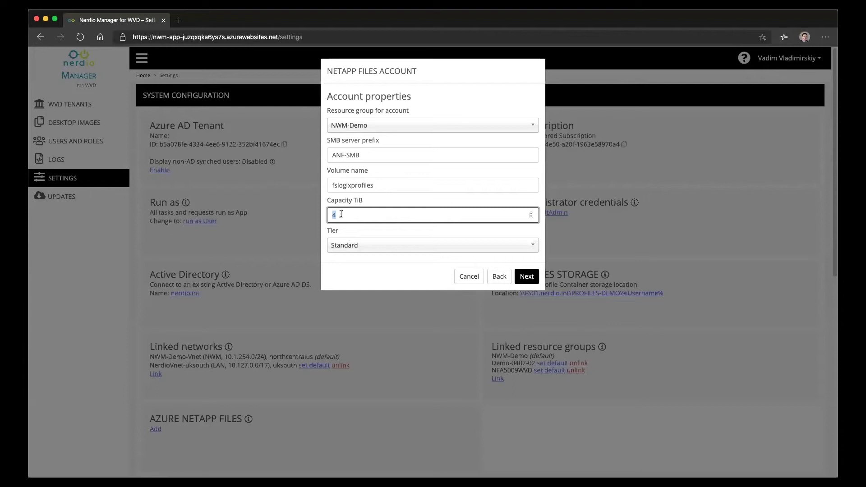
{"action": "left_click", "coordinate": [355, 252]}
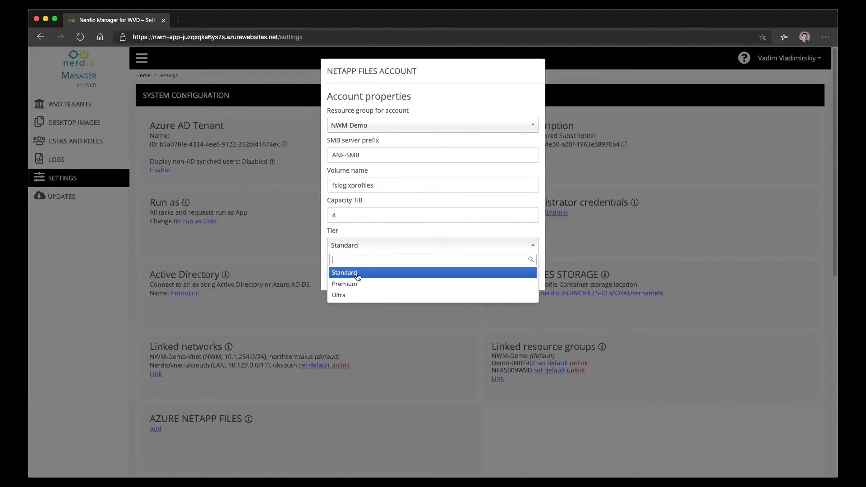
{"action": "left_click", "coordinate": [357, 272]}
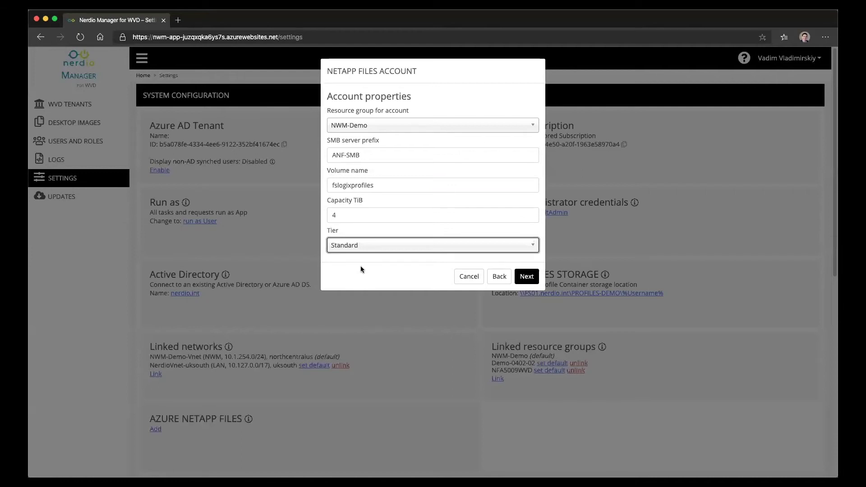
{"action": "left_click", "coordinate": [527, 276]}
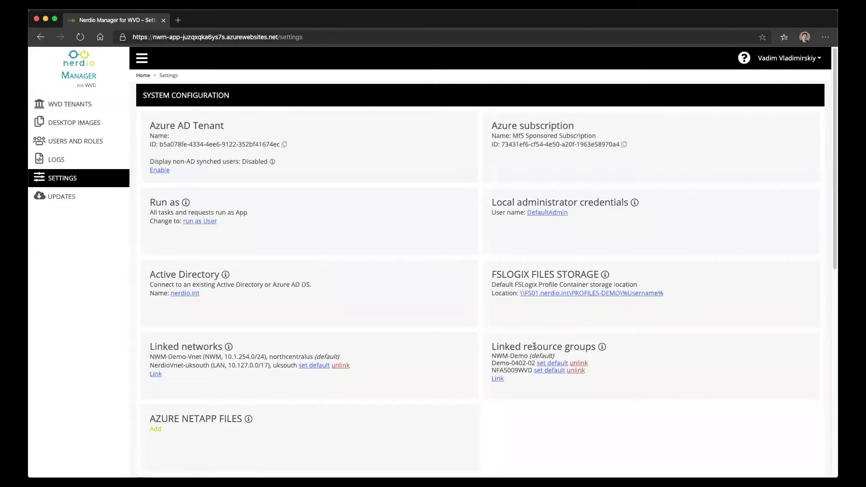
Step: Check the progress of the Setup NetApp Files Account task and its created and completed times
{"action": "scroll", "coordinate": [534, 348], "scroll_direction": "down", "scroll_amount": 1}
{"action": "scroll", "coordinate": [532, 348], "scroll_direction": "down", "scroll_amount": 3}
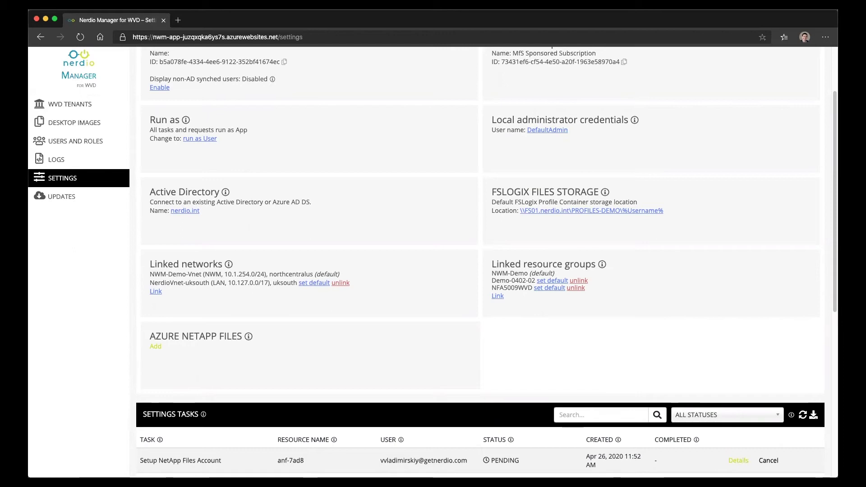
{"action": "left_click", "coordinate": [737, 460]}
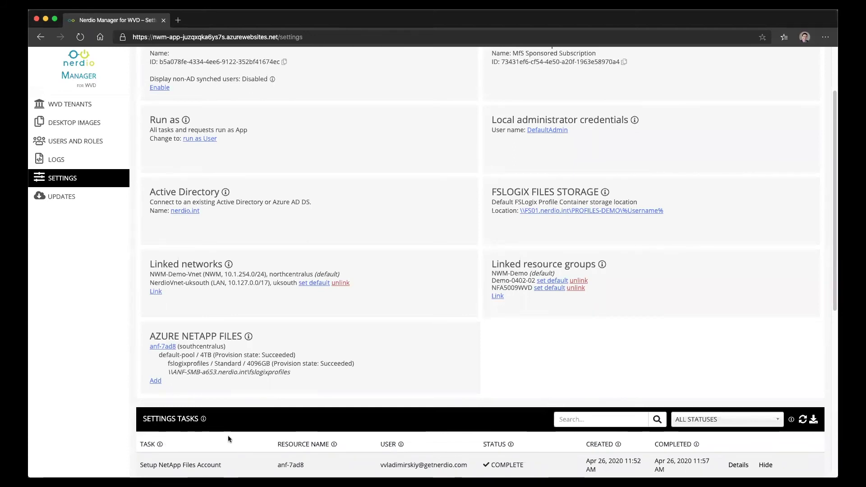
{"action": "left_click_drag", "start_coordinate": [626, 459], "coordinate": [702, 456]}
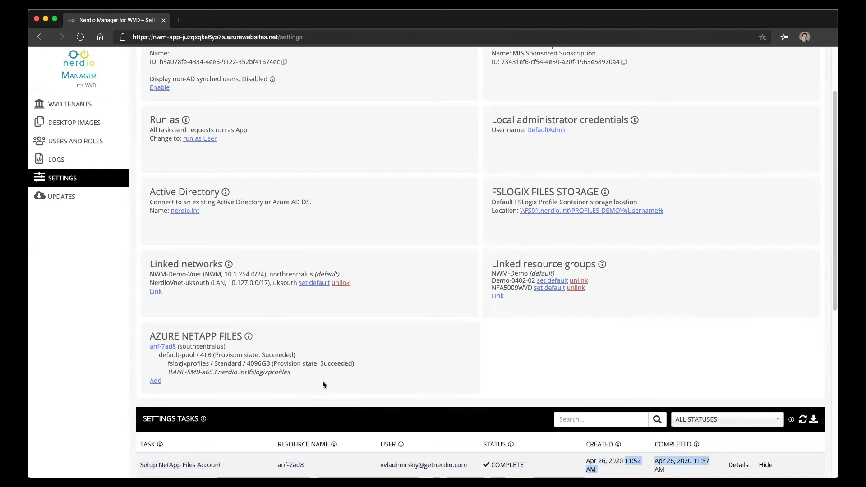
{"action": "left_click", "coordinate": [458, 458]}
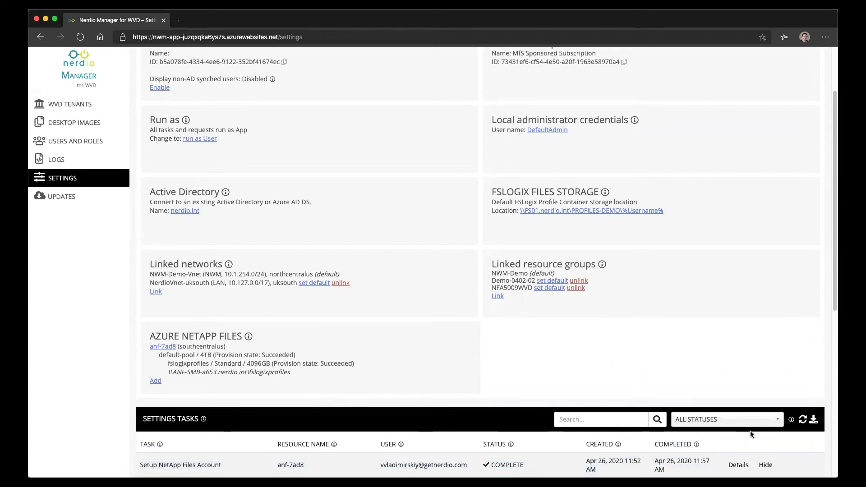
Step: Review the account, pool and volume creation entries in the setup job's details, and the new Azure NetApp Files entry
{"action": "left_click", "coordinate": [738, 465]}
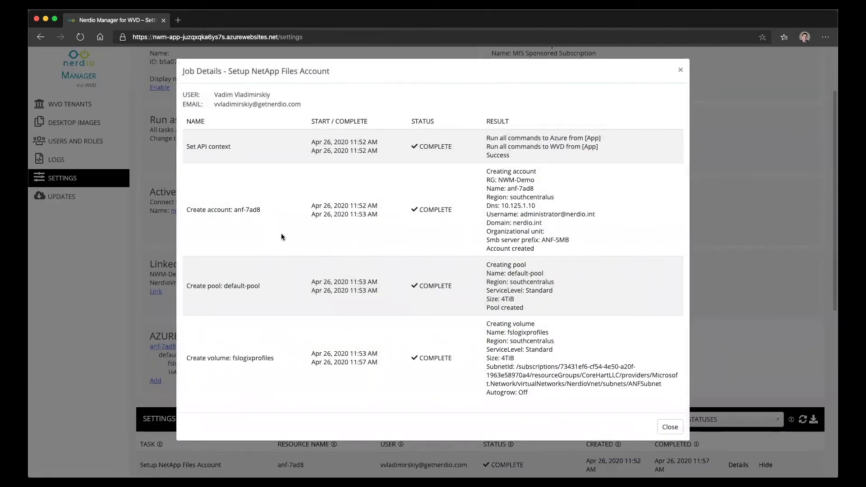
{"action": "left_click_drag", "start_coordinate": [191, 209], "coordinate": [270, 206]}
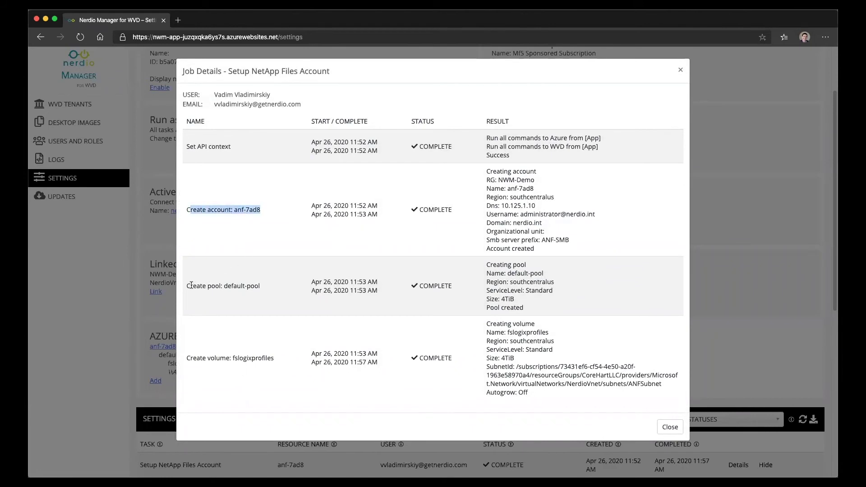
{"action": "left_click_drag", "start_coordinate": [190, 285], "coordinate": [273, 289]}
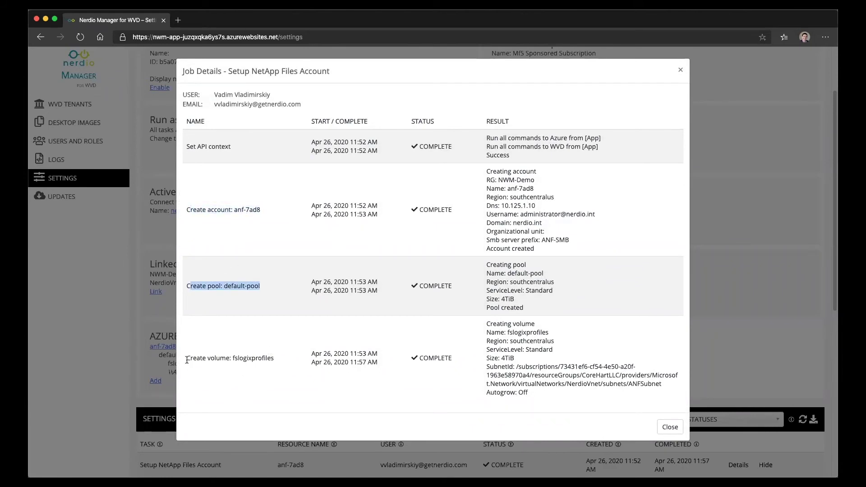
{"action": "left_click_drag", "start_coordinate": [187, 360], "coordinate": [285, 363]}
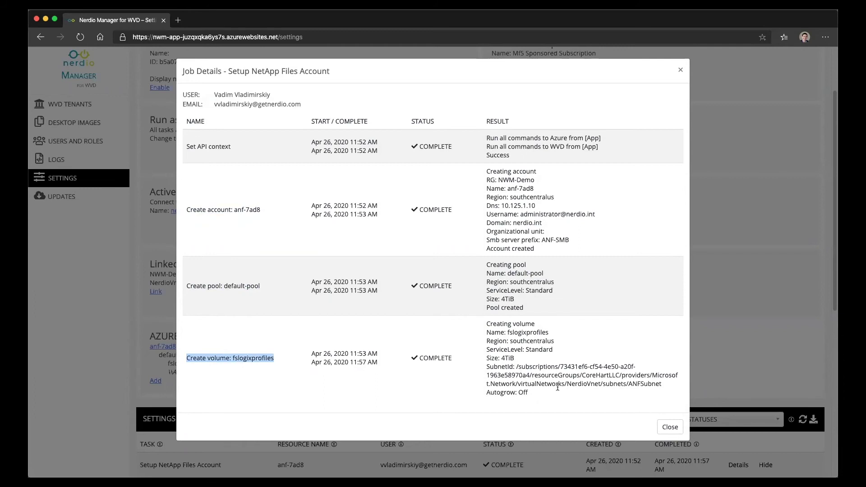
{"action": "left_click", "coordinate": [670, 428]}
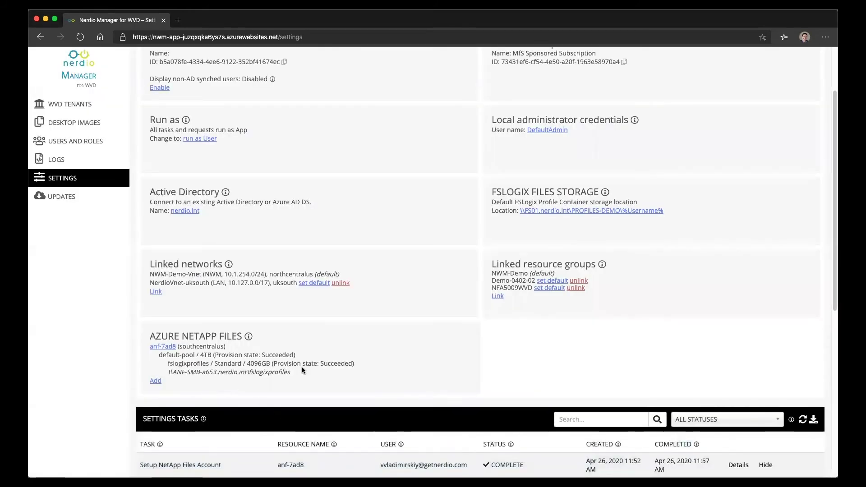
{"action": "left_click_drag", "start_coordinate": [299, 371], "coordinate": [148, 340]}
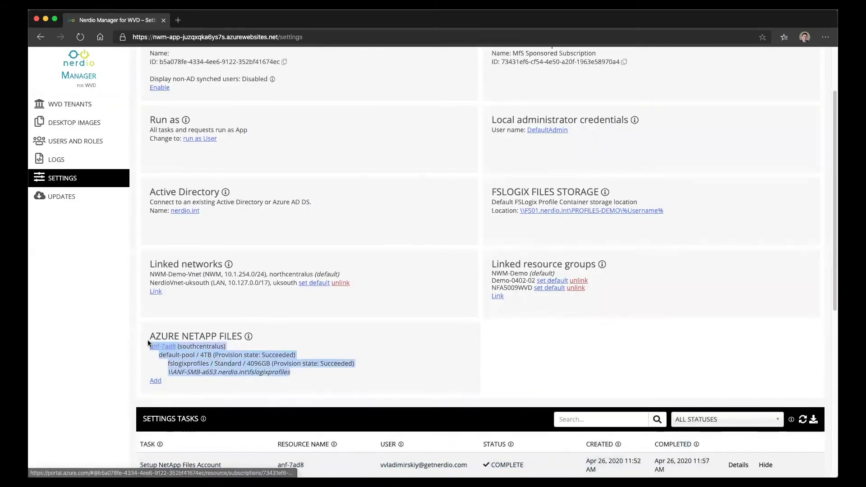
{"action": "left_click", "coordinate": [190, 357]}
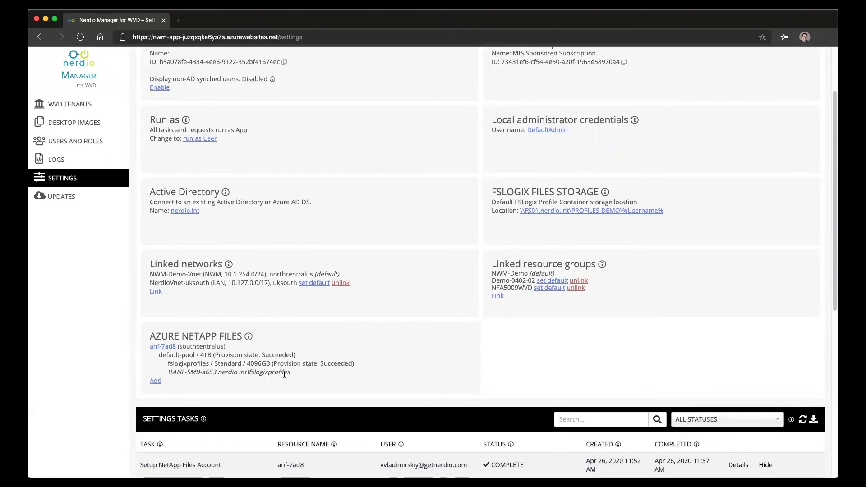
Step: Copy the new NetApp volume's share path and replace the default FSLogix Profiles path with \\ANF-SMB-a653.nerdio.int\fslogixprofiles
{"action": "left_click_drag", "start_coordinate": [290, 372], "coordinate": [175, 375]}
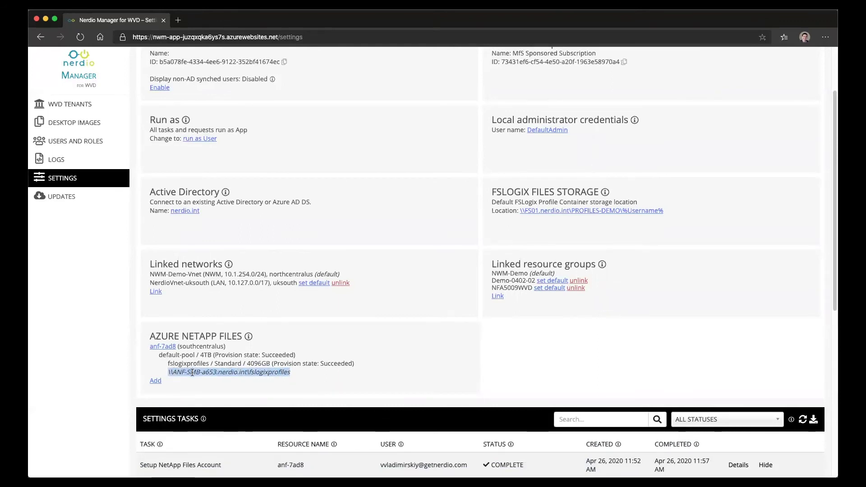
{"action": "right_click", "coordinate": [193, 375]}
{"action": "left_click", "coordinate": [220, 400]}
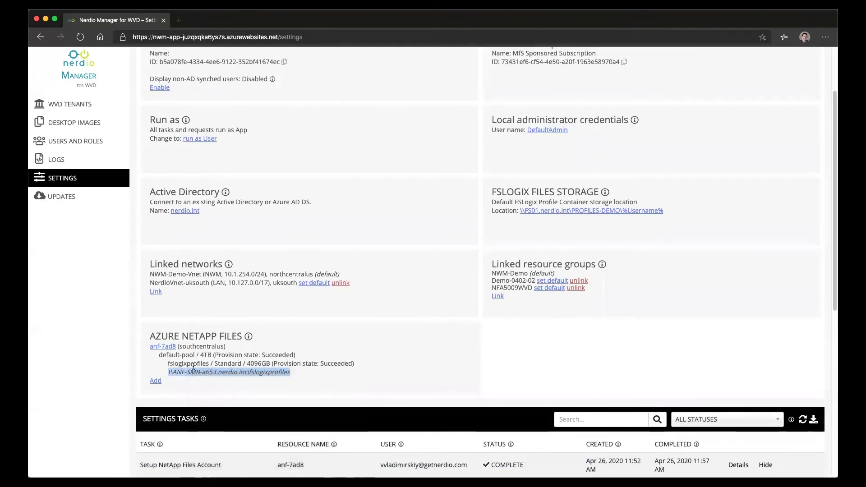
{"action": "left_click", "coordinate": [551, 212]}
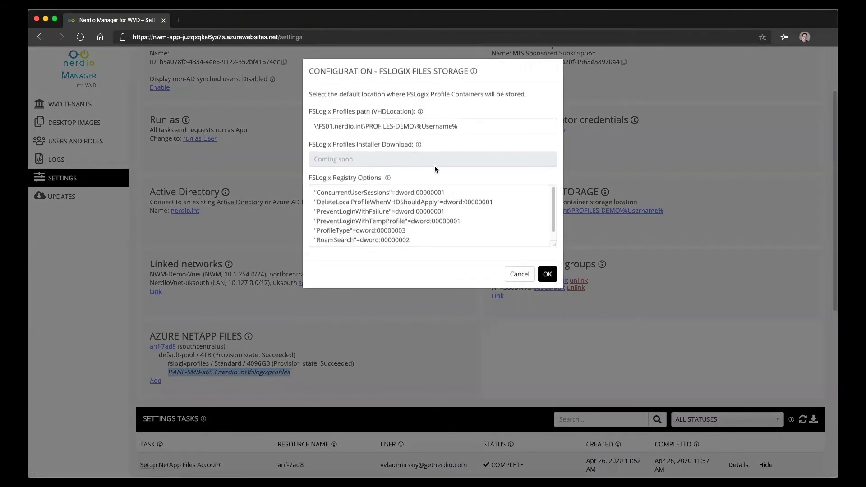
{"action": "left_click_drag", "start_coordinate": [465, 128], "coordinate": [258, 123]}
{"action": "key", "text": "super+v"}
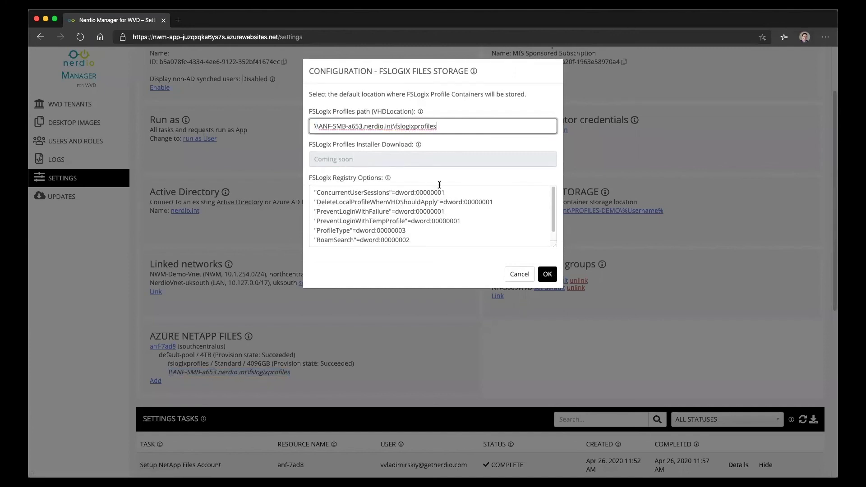